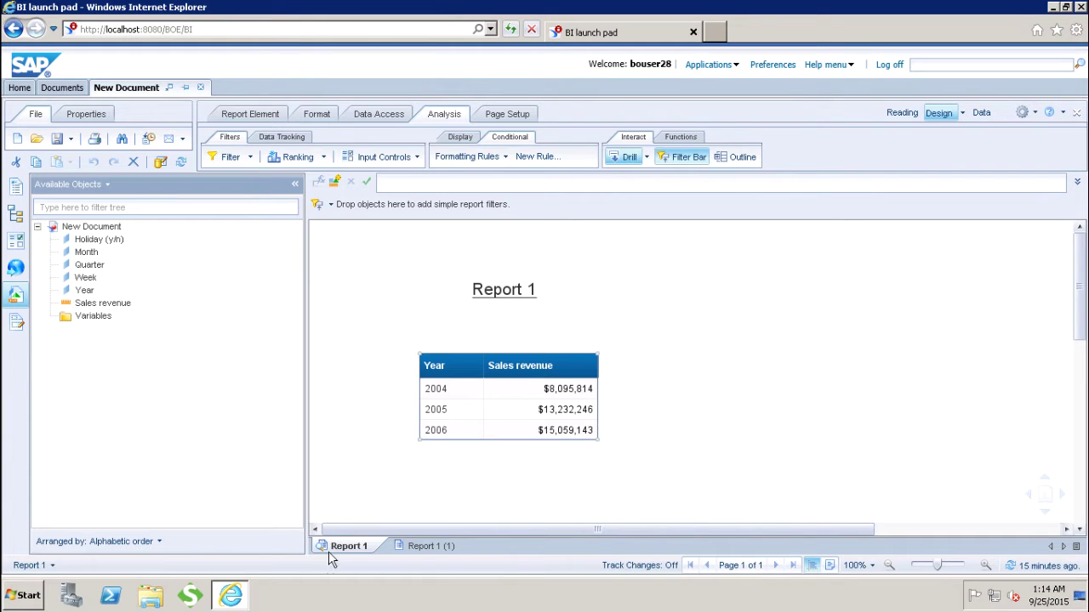
click(472, 413)
drag(524, 393, 468, 387)
click(468, 388)
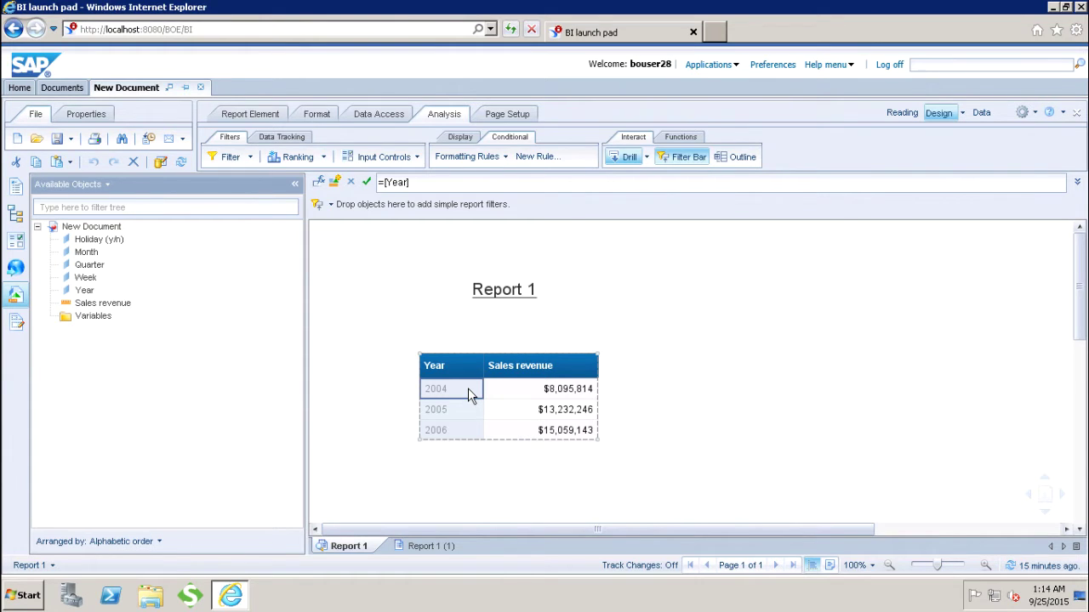
Step: Open the document's queries for editing and add a second query based on the eFashion universe in the webi universes folder
click(379, 119)
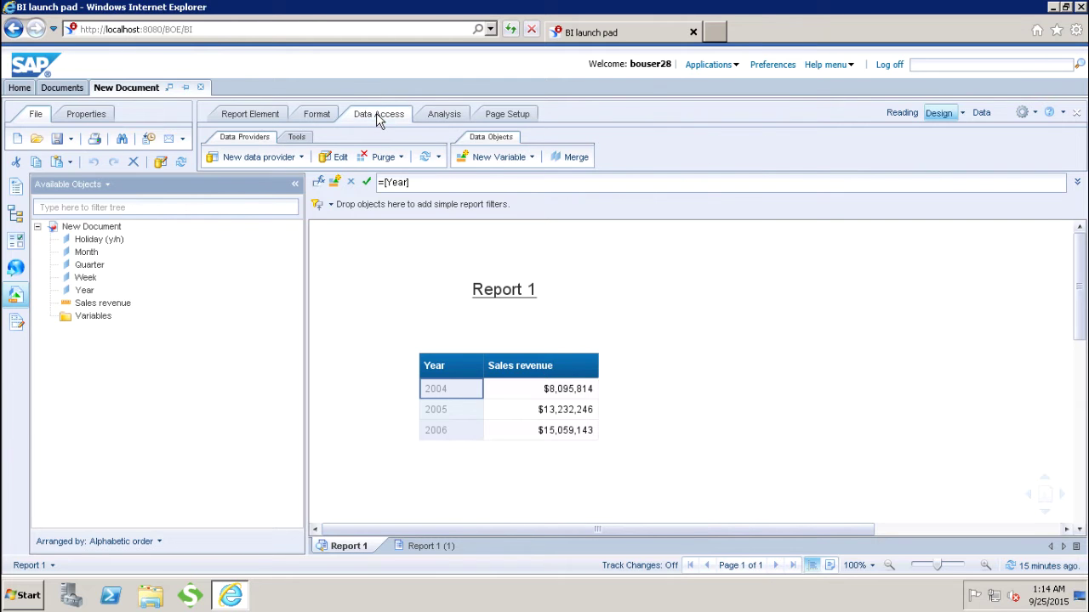
click(336, 158)
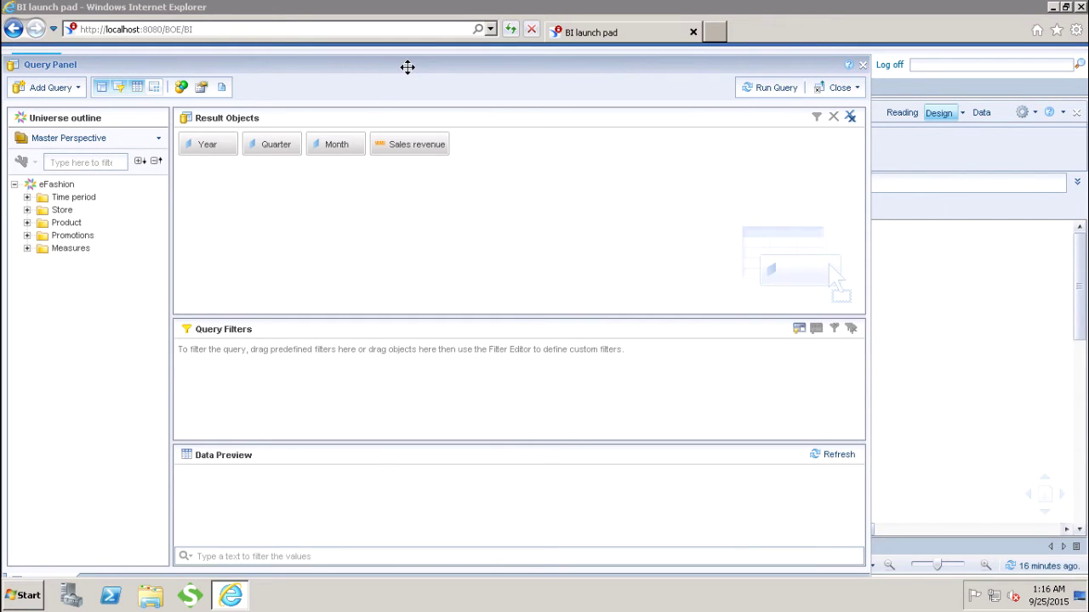
drag(408, 66, 446, 29)
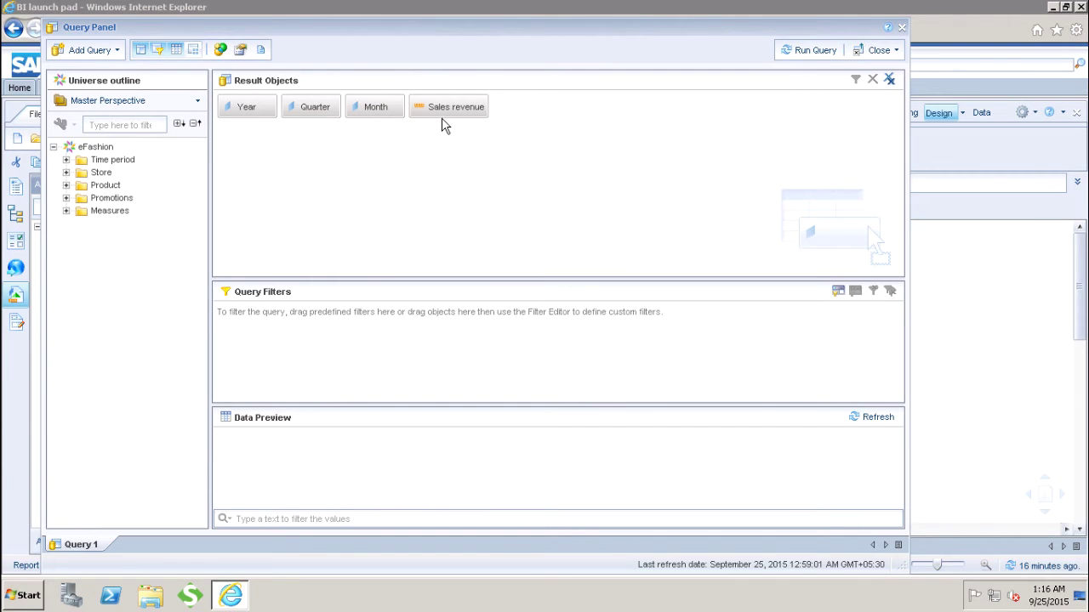
click(95, 52)
click(108, 79)
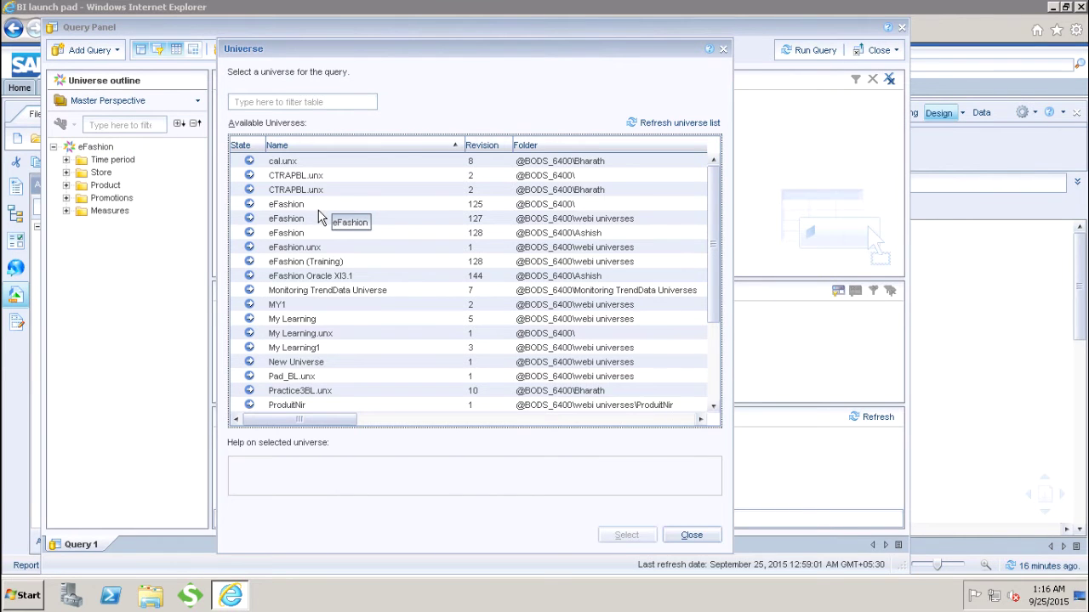
double_click(310, 219)
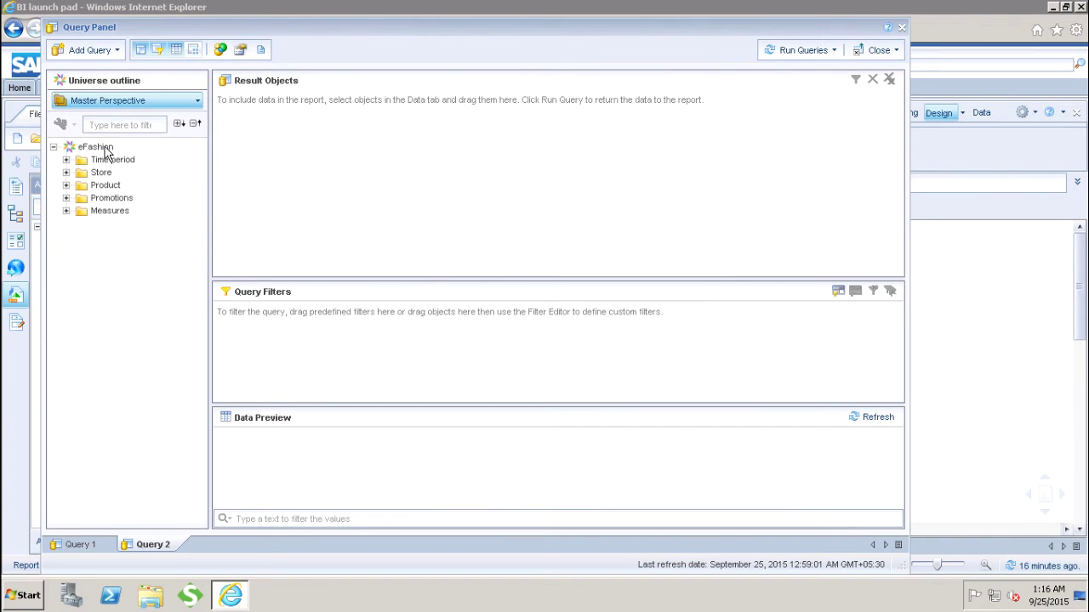
Step: Add Year, Quarter, Month and Week from the Time period folder to Query 2's result objects
click(66, 160)
click(114, 174)
double_click(113, 175)
click(118, 185)
double_click(120, 198)
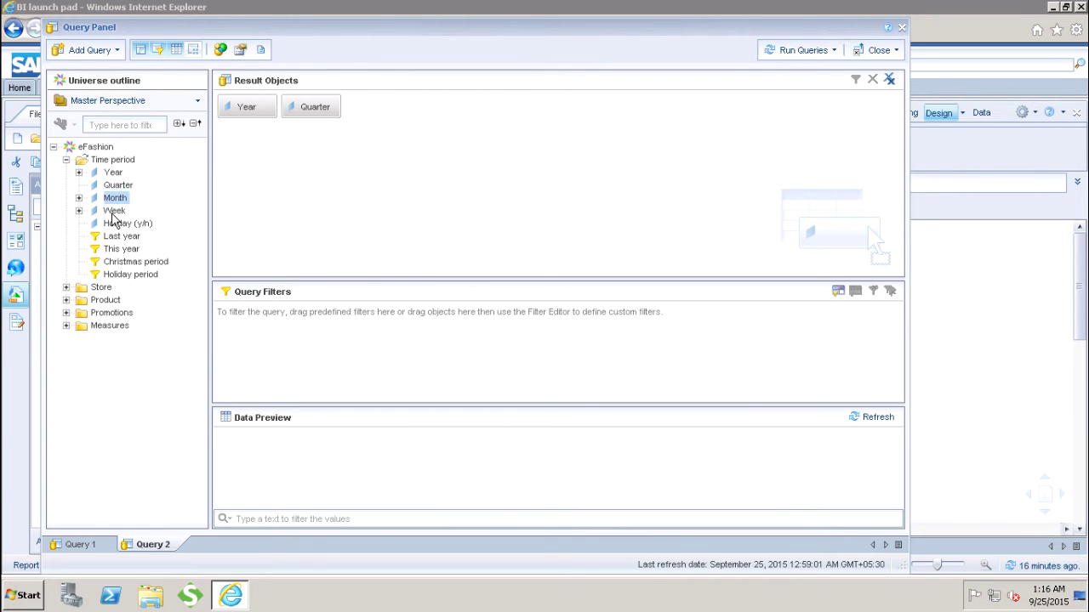
click(116, 211)
Step: Add the Sales revenue and Margin measures to Query 2's result objects
click(67, 326)
double_click(119, 340)
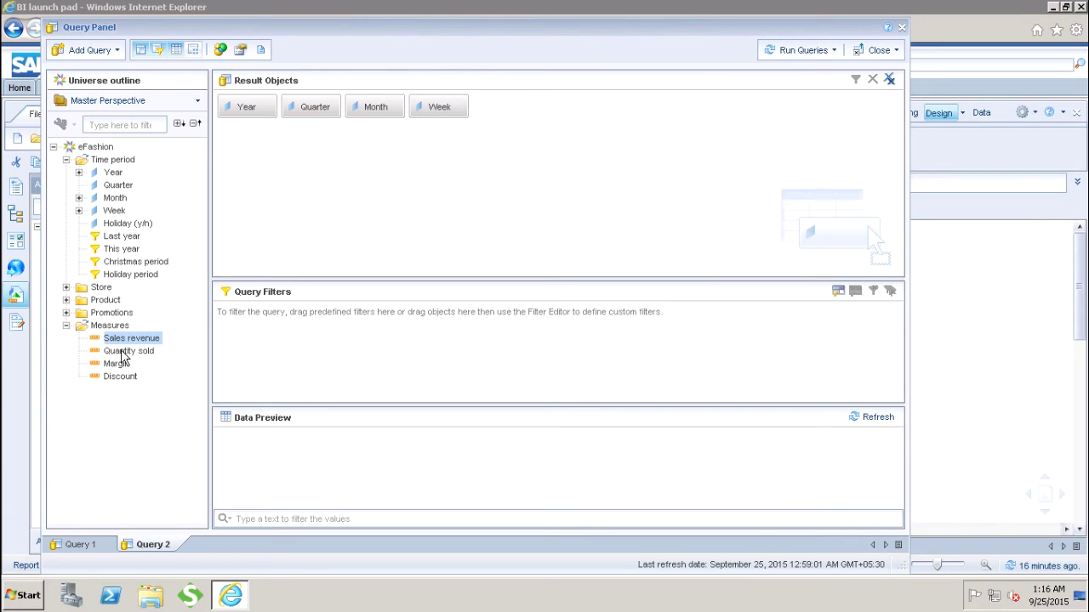
click(125, 364)
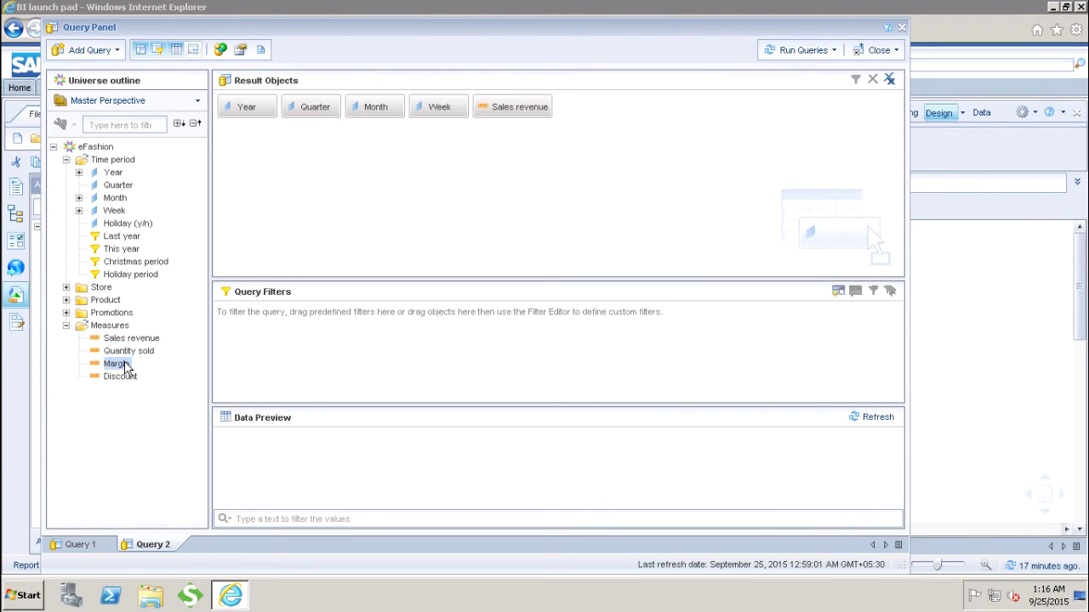
double_click(125, 365)
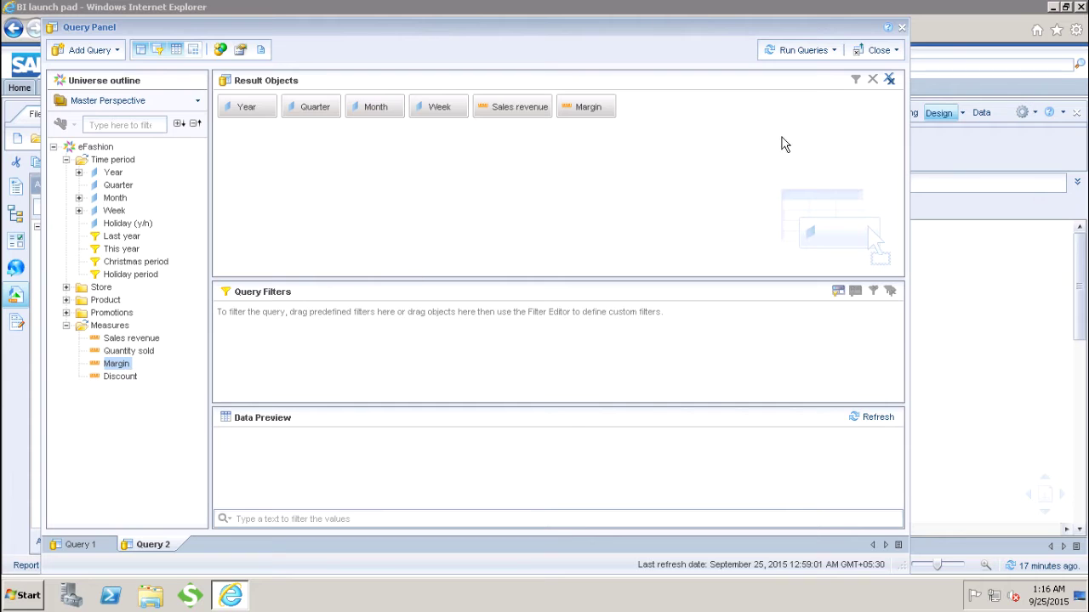
Step: Run the queries and include the new query's result objects in the document without generating a table
click(808, 57)
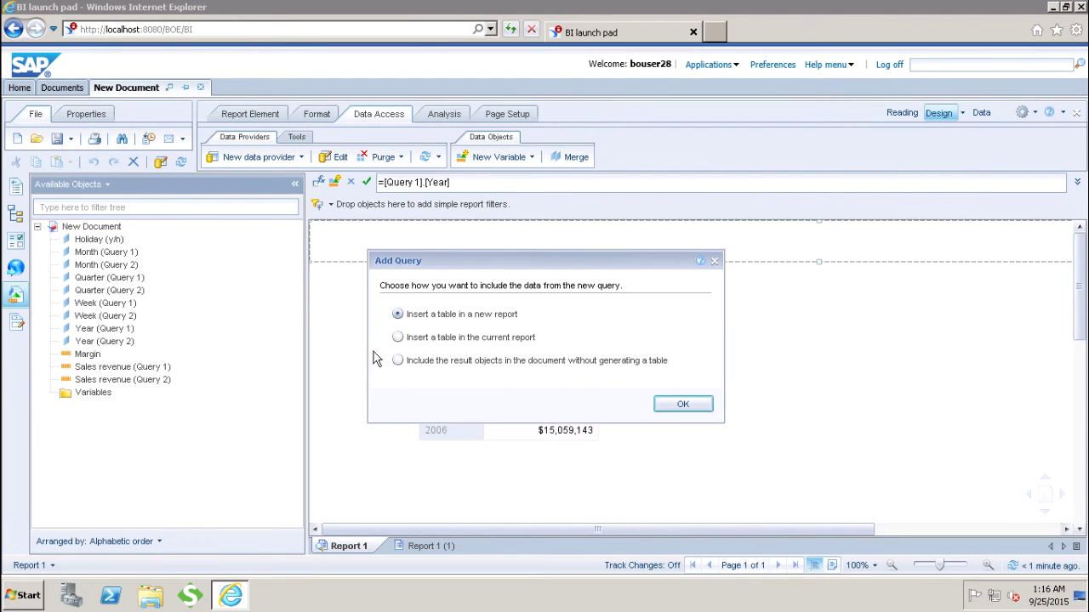
click(407, 365)
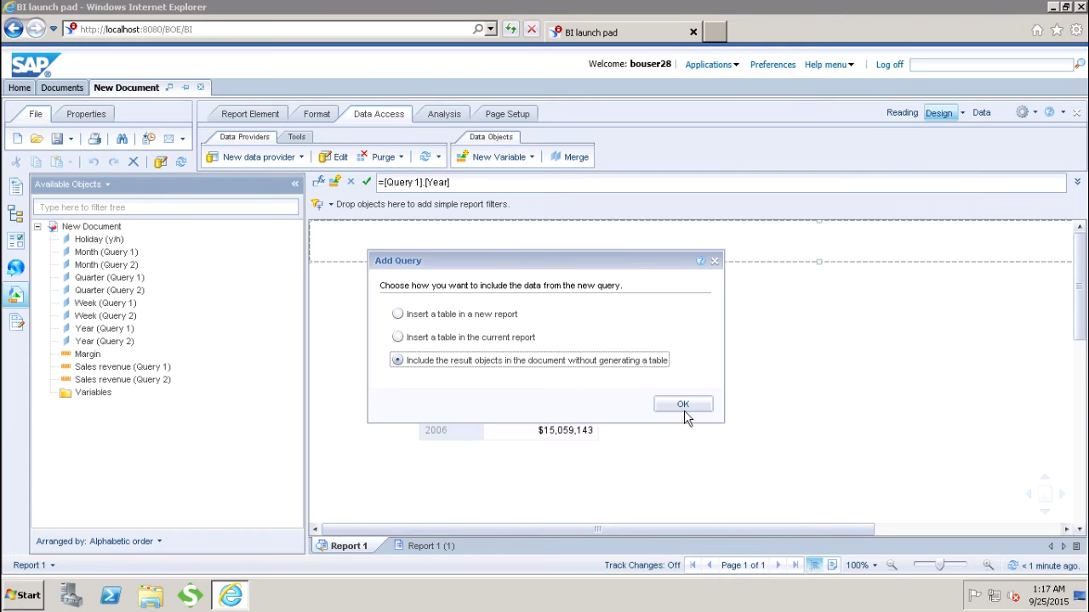
click(684, 405)
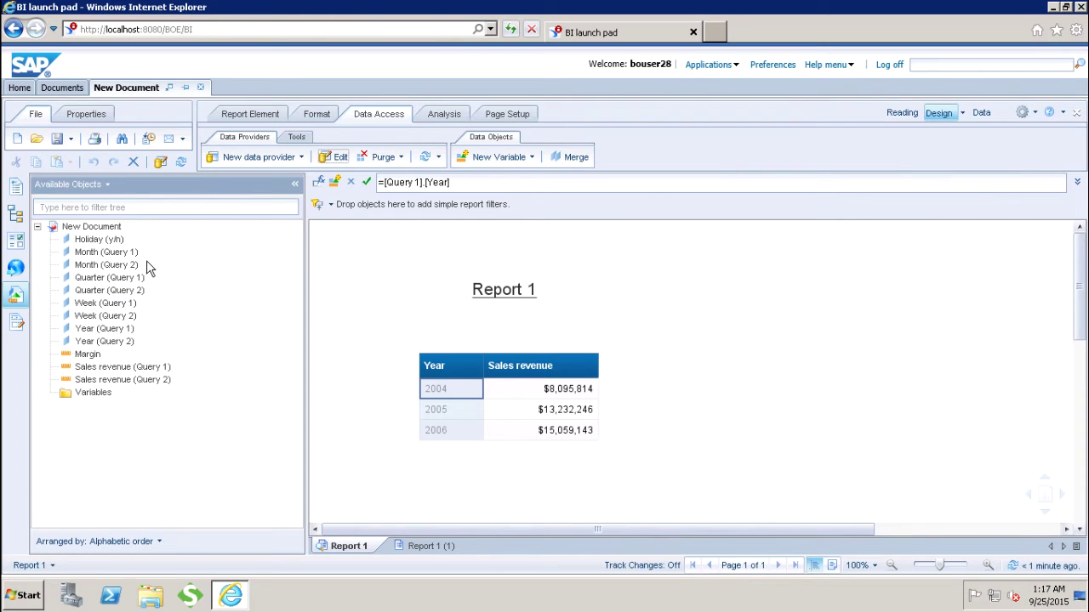
Step: Arrange the available objects by query and merge the Year dimensions of Query 1 and Query 2
click(154, 541)
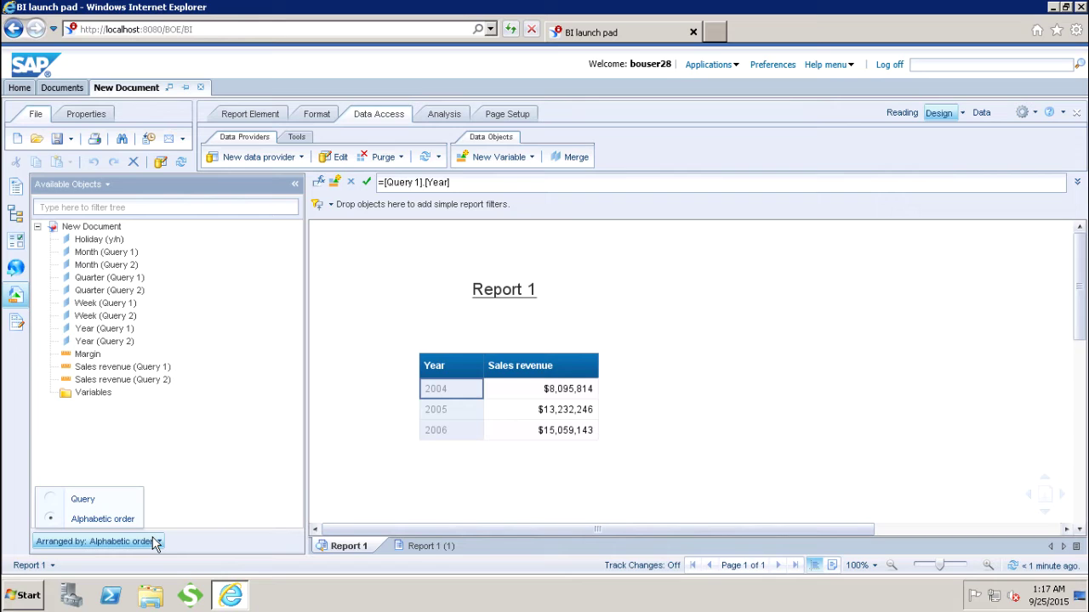
click(124, 504)
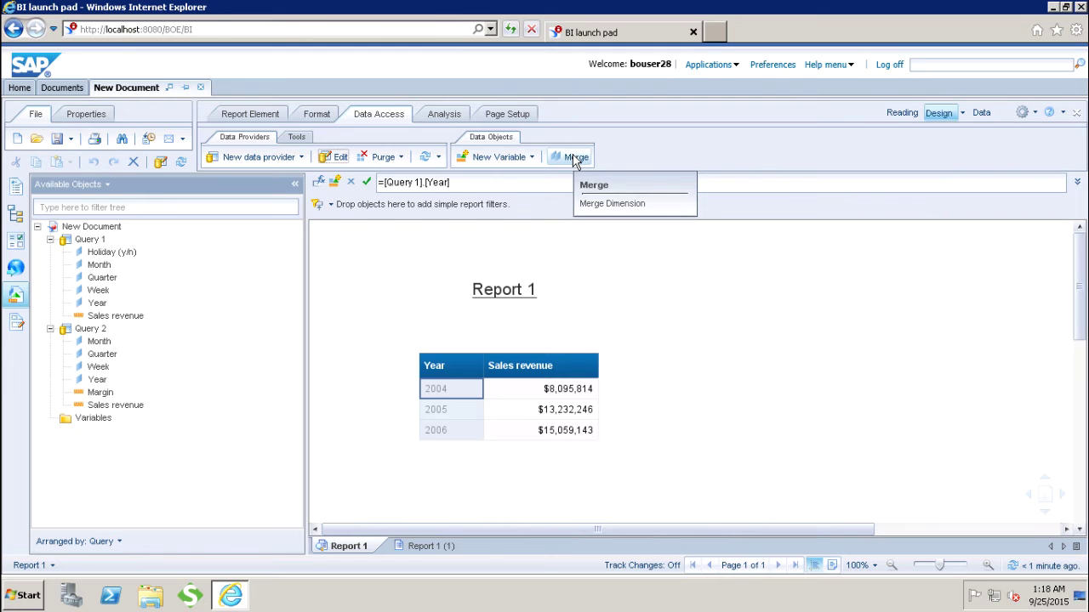
click(576, 160)
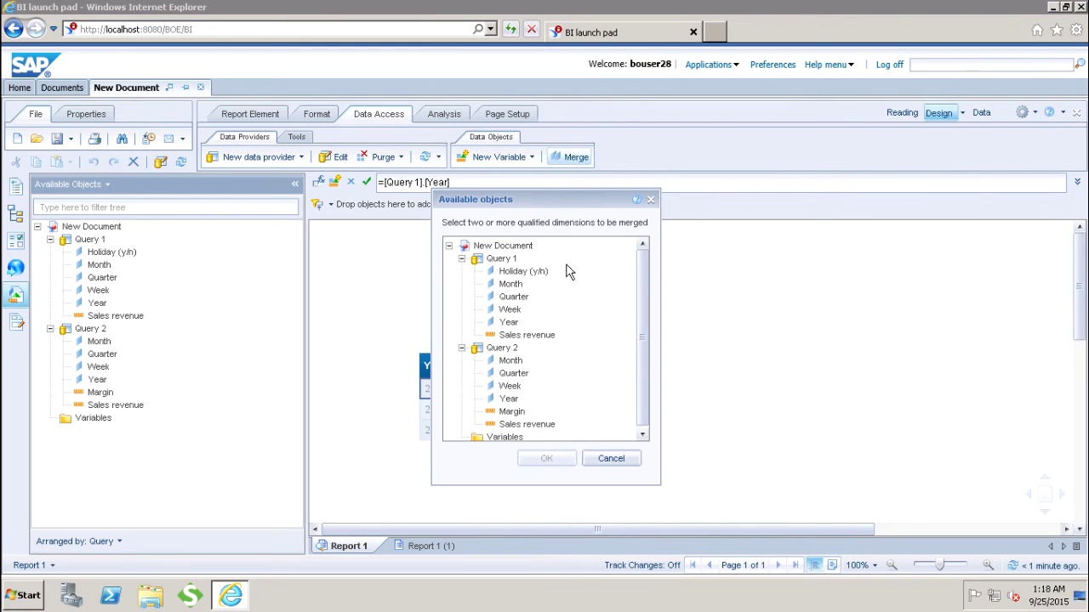
click(509, 323)
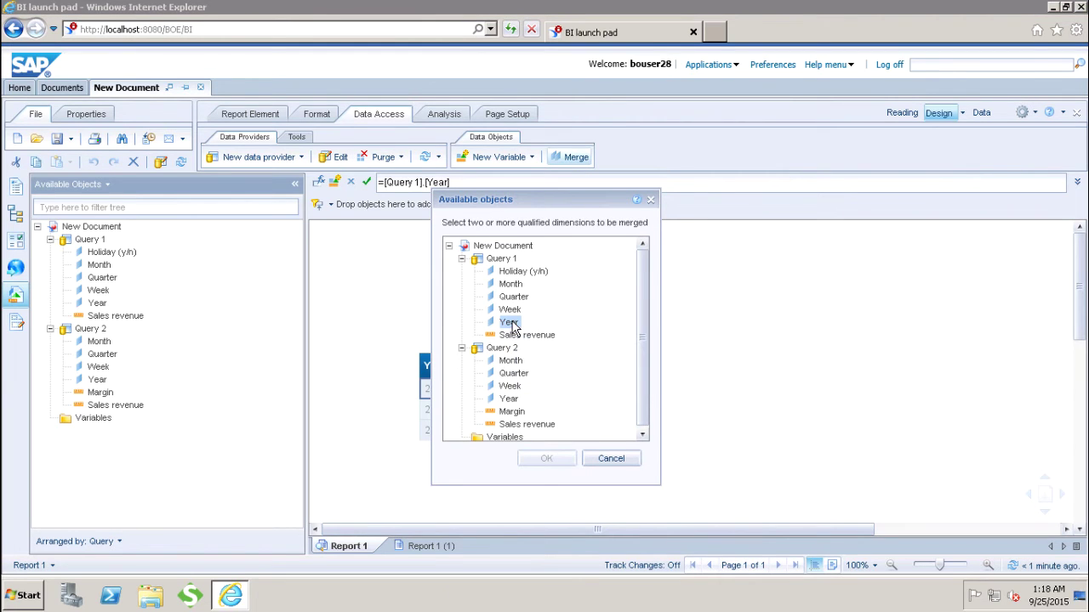
click(513, 403)
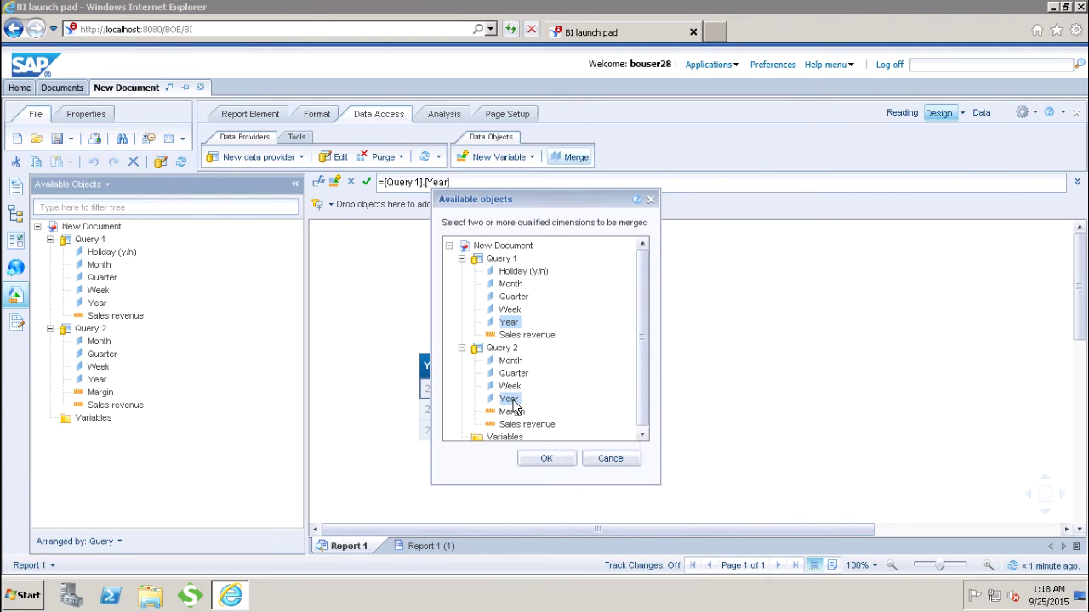
click(548, 460)
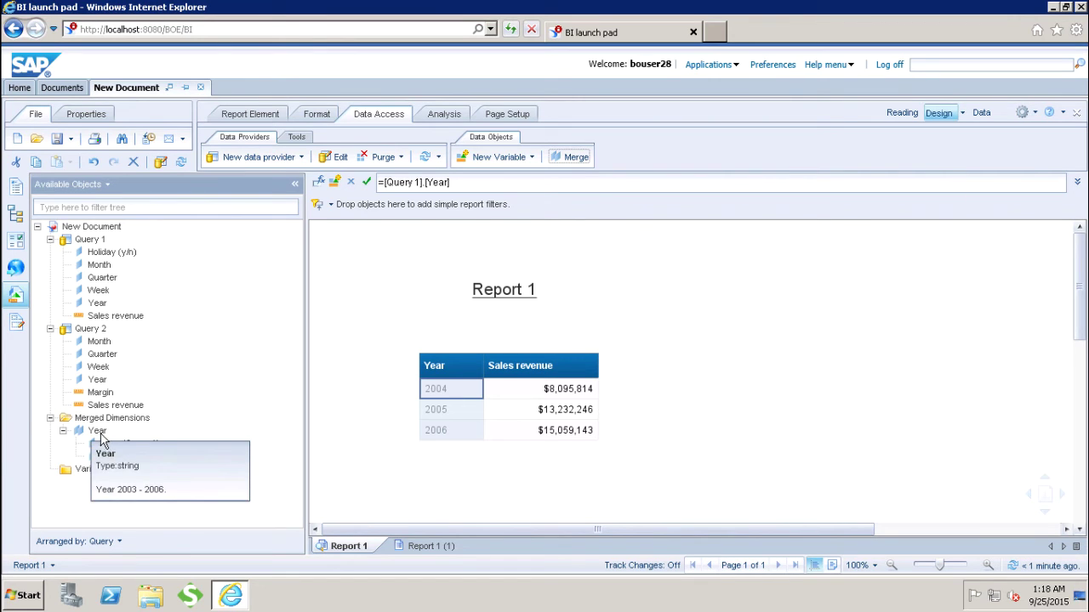
click(98, 432)
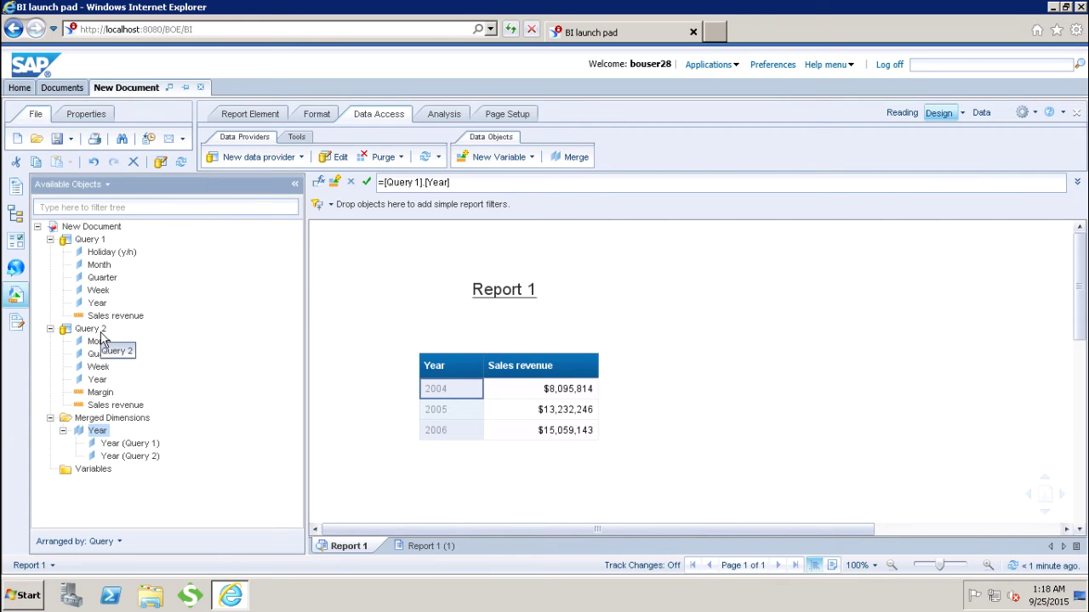
click(126, 447)
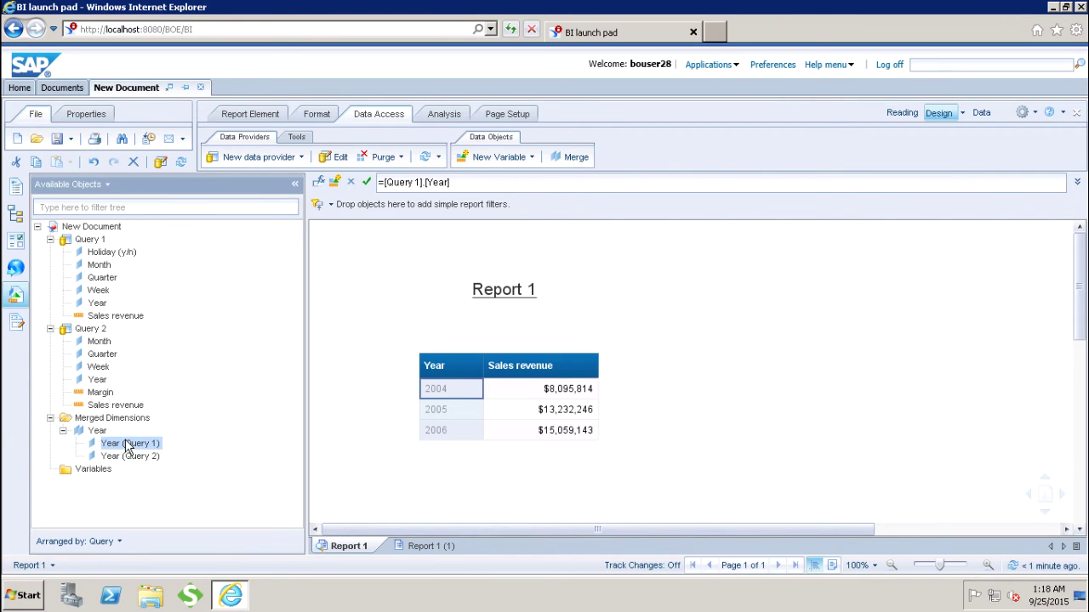
click(126, 460)
click(124, 443)
click(125, 458)
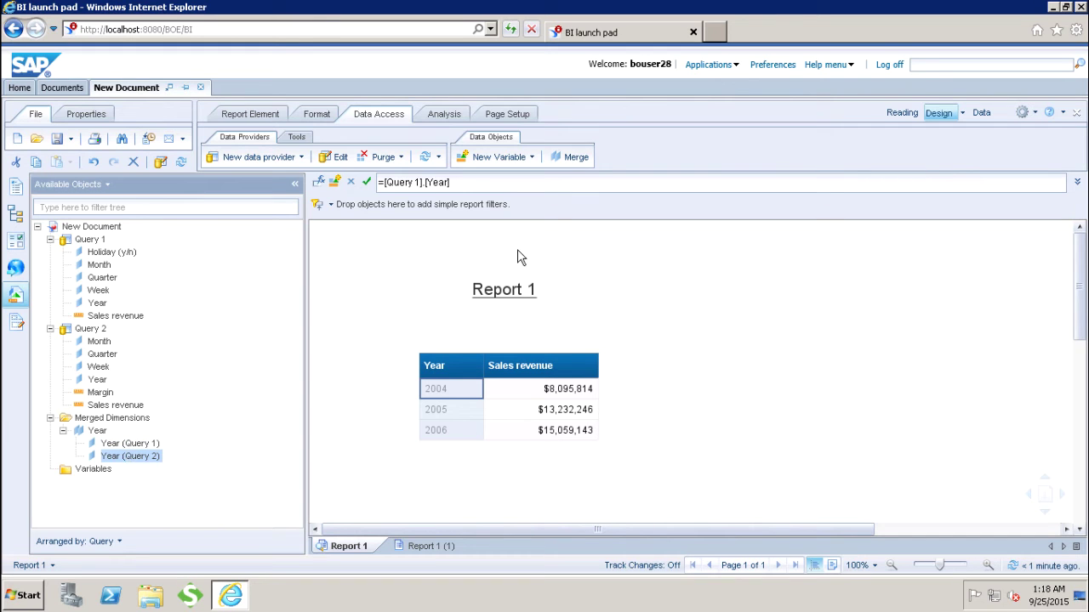
Step: Merge the Quarter dimensions of Query 1 and Query 2 and collapse the merged Quarter and Year entries
click(579, 158)
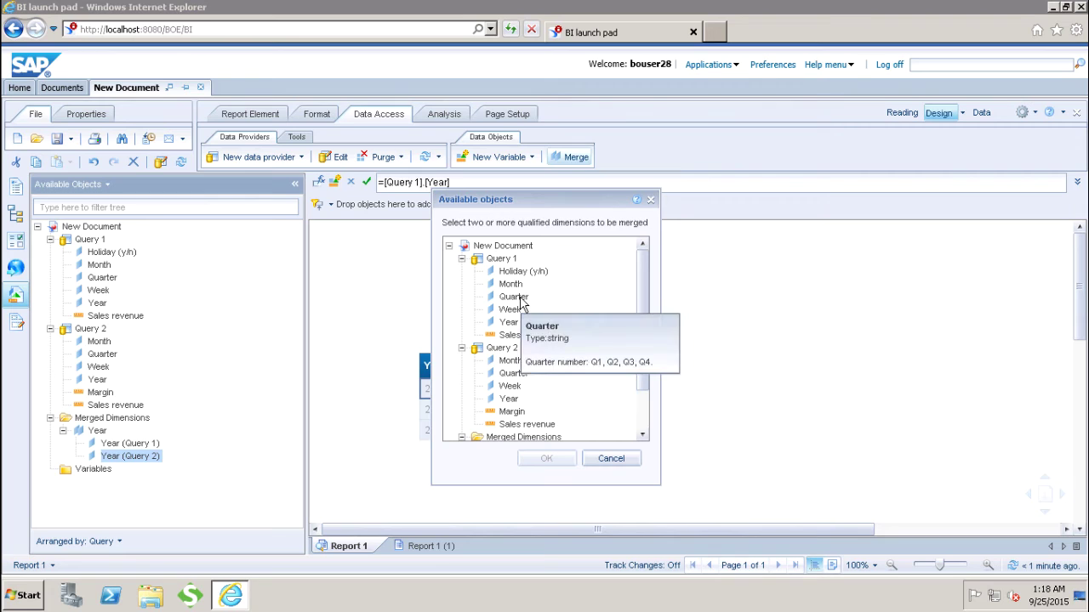
click(515, 297)
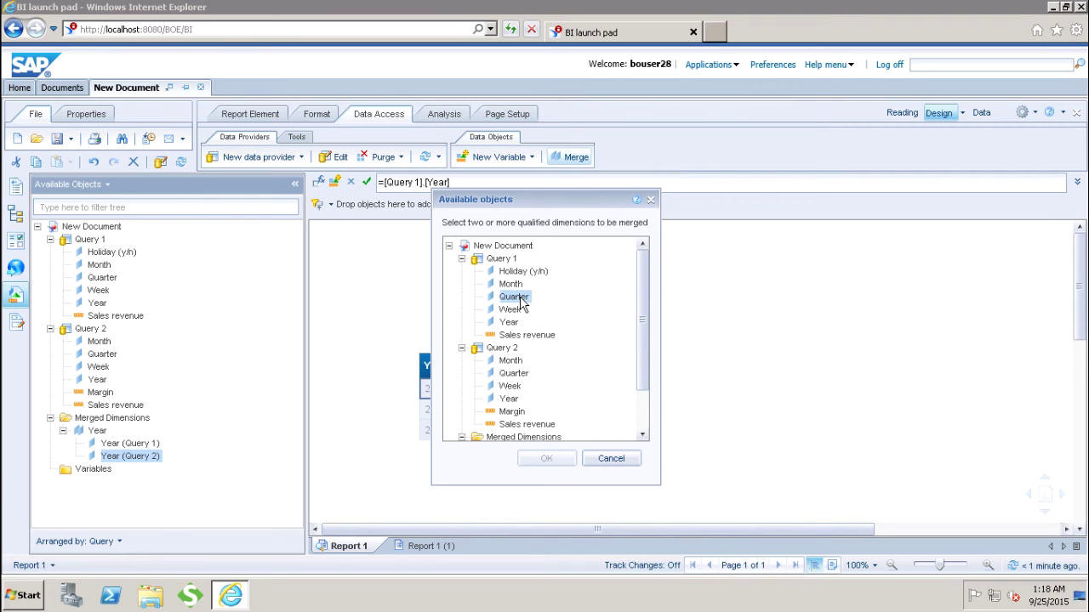
click(514, 373)
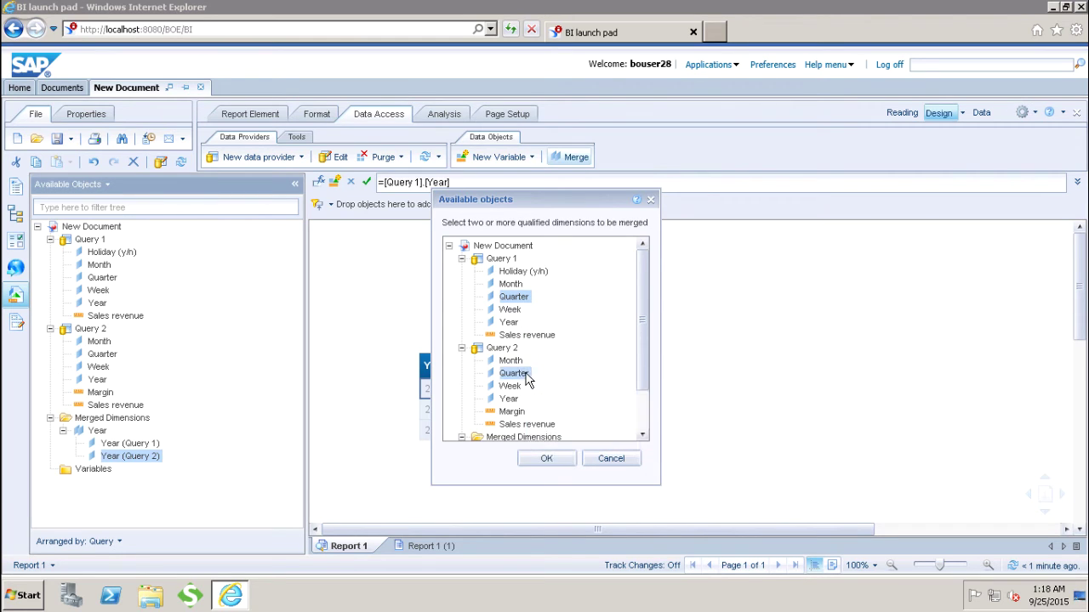
click(552, 458)
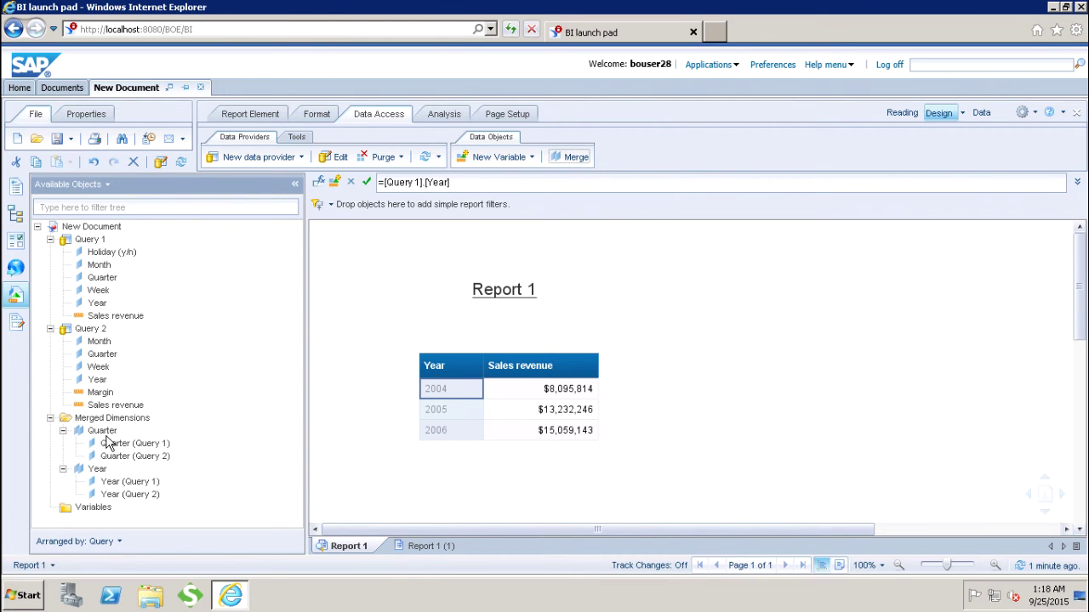
click(63, 431)
click(63, 443)
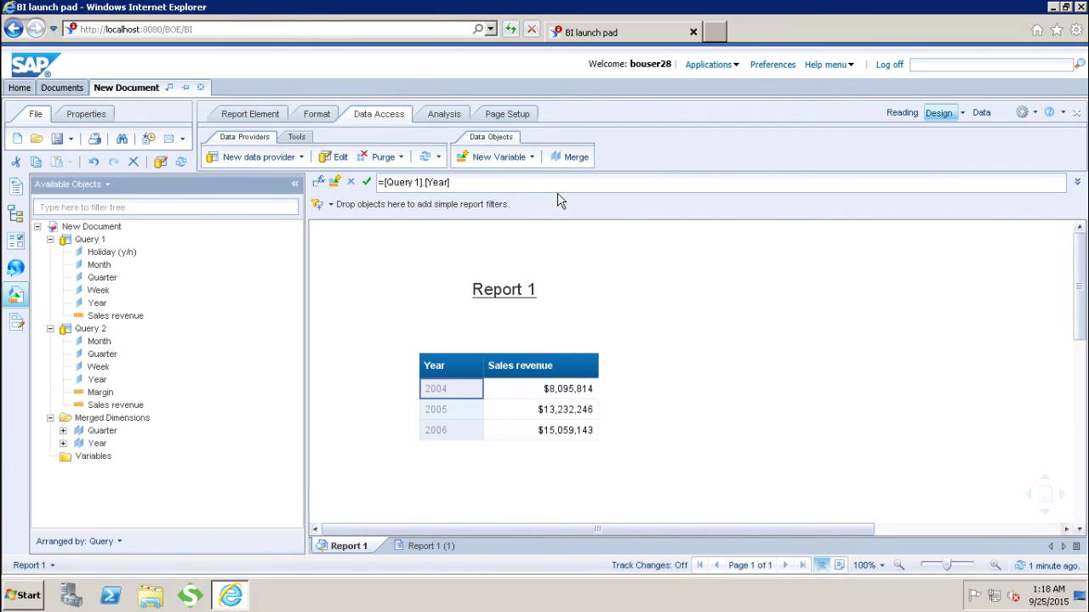
Step: Merge the Month dimensions of Query 1 and Query 2 and collapse the merged Month entry
click(587, 158)
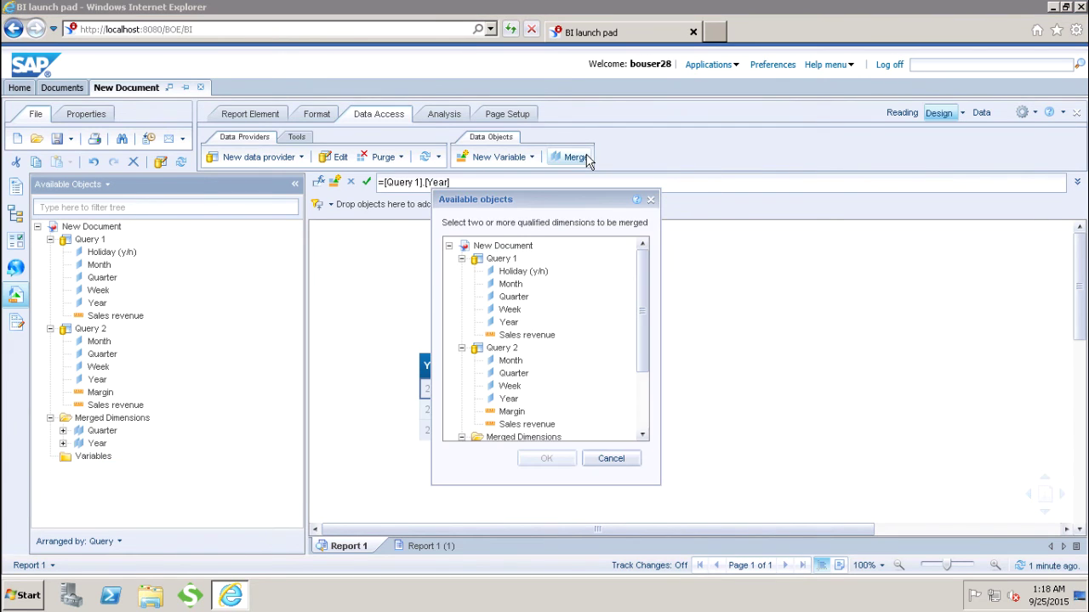
click(511, 284)
click(512, 361)
click(561, 466)
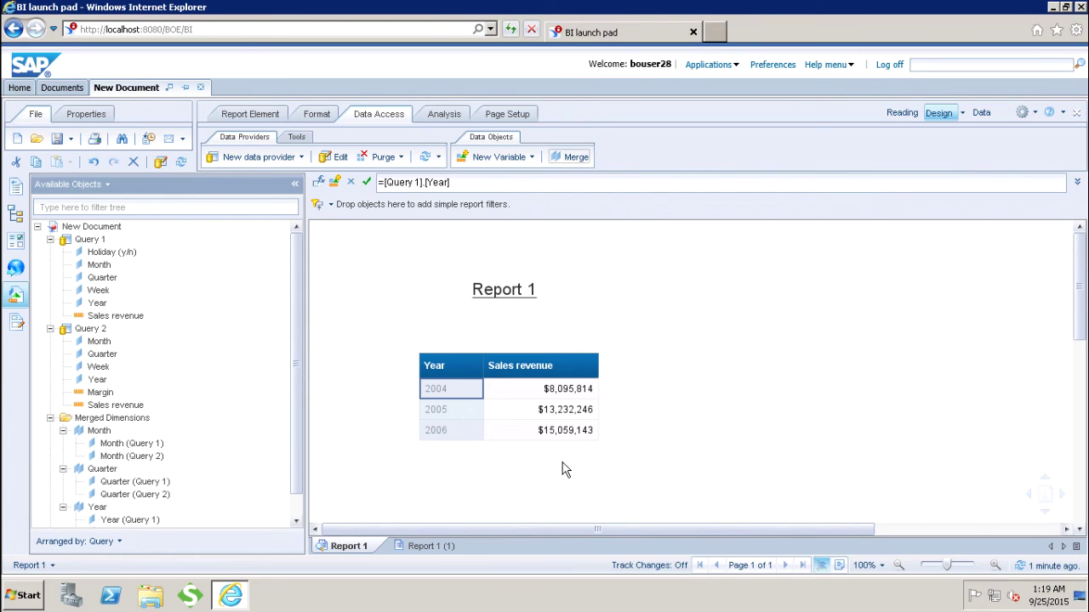
click(63, 431)
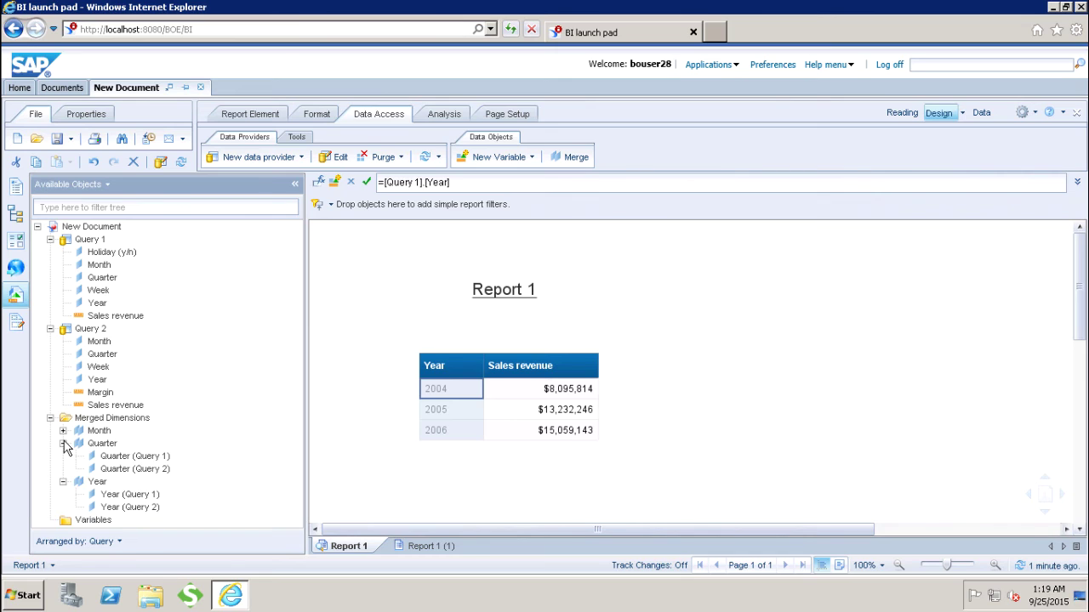
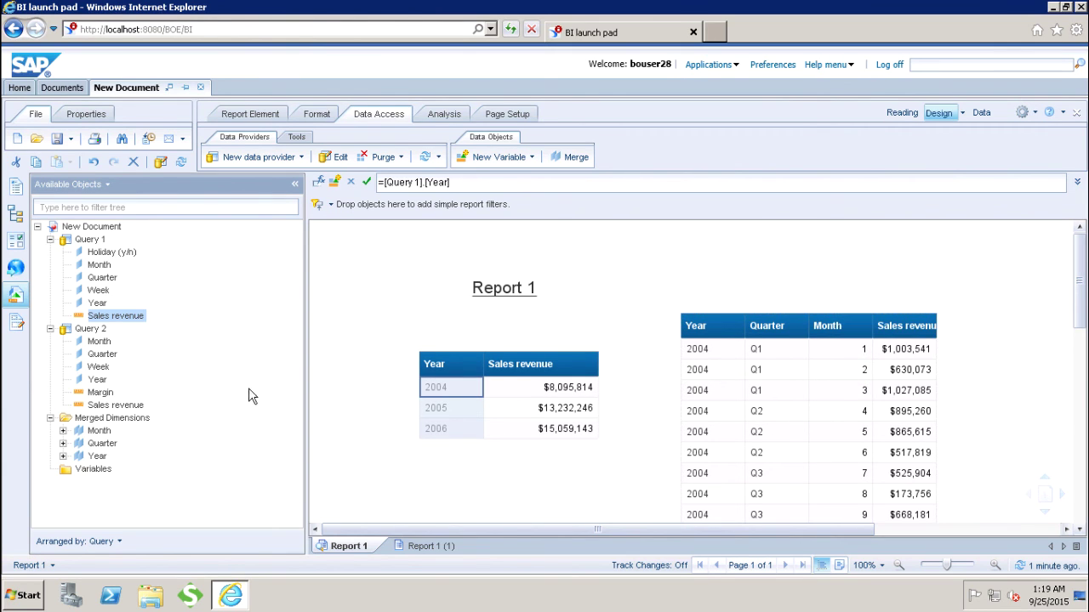
click(101, 392)
drag(103, 400, 934, 354)
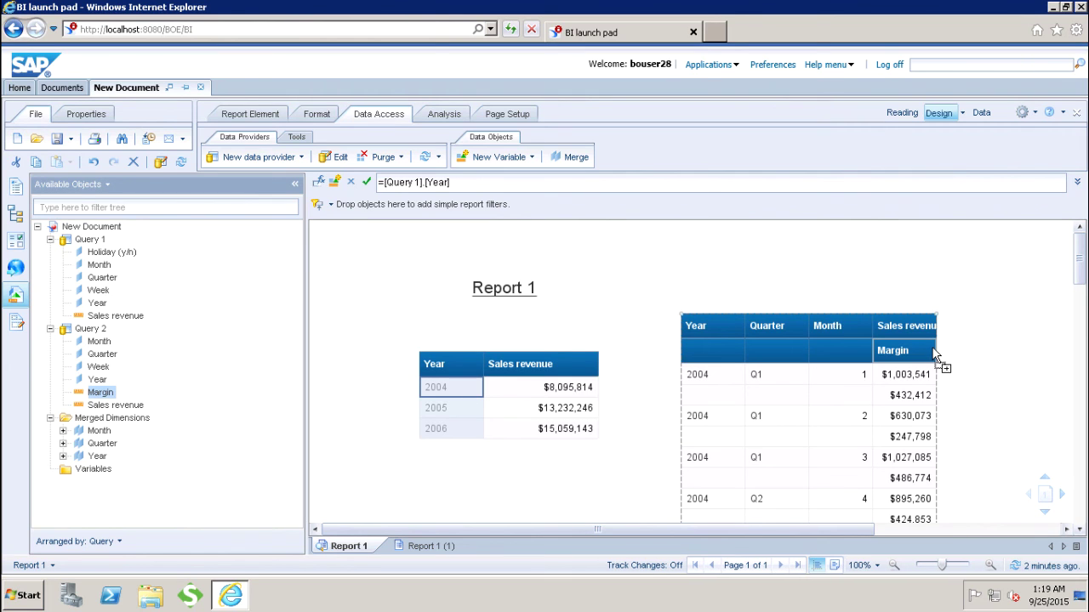
key(ctrl+z)
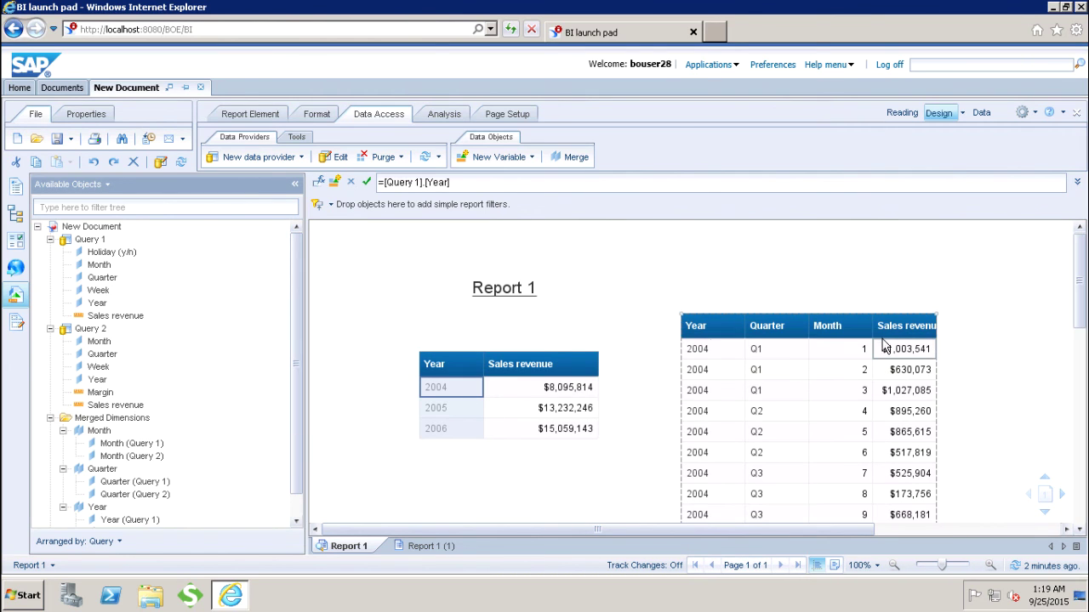
Step: Add Query 2's Margin measure as a new column after Sales revenue in the Year, Quarter and Month table
drag(101, 393, 935, 352)
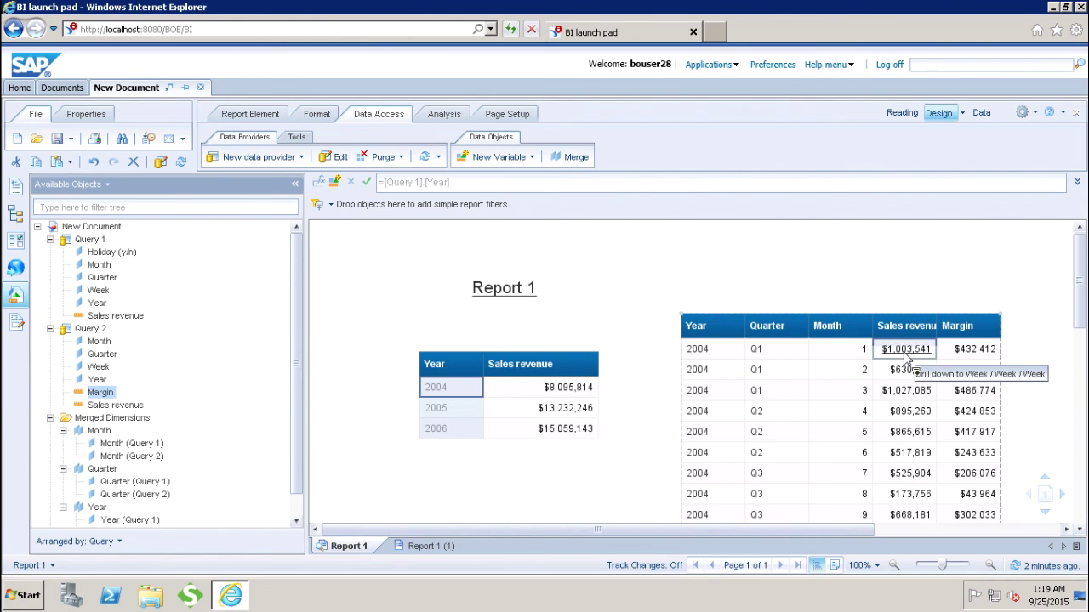
Step: Drill down from the sales revenue of month 1 in Q1 2004 to week level, and drill back up to months
click(906, 355)
click(904, 352)
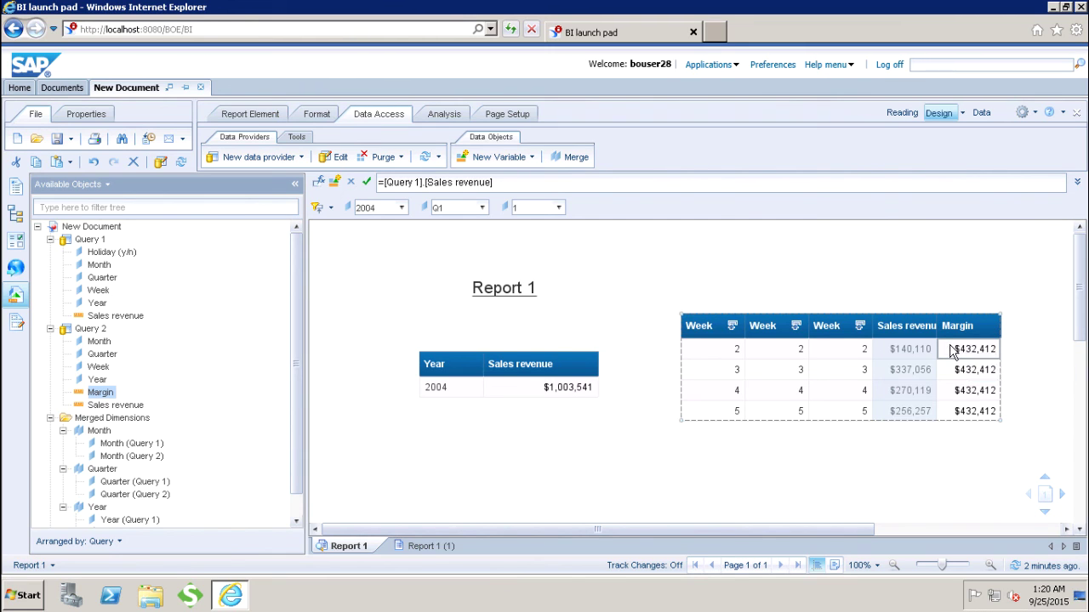
click(859, 330)
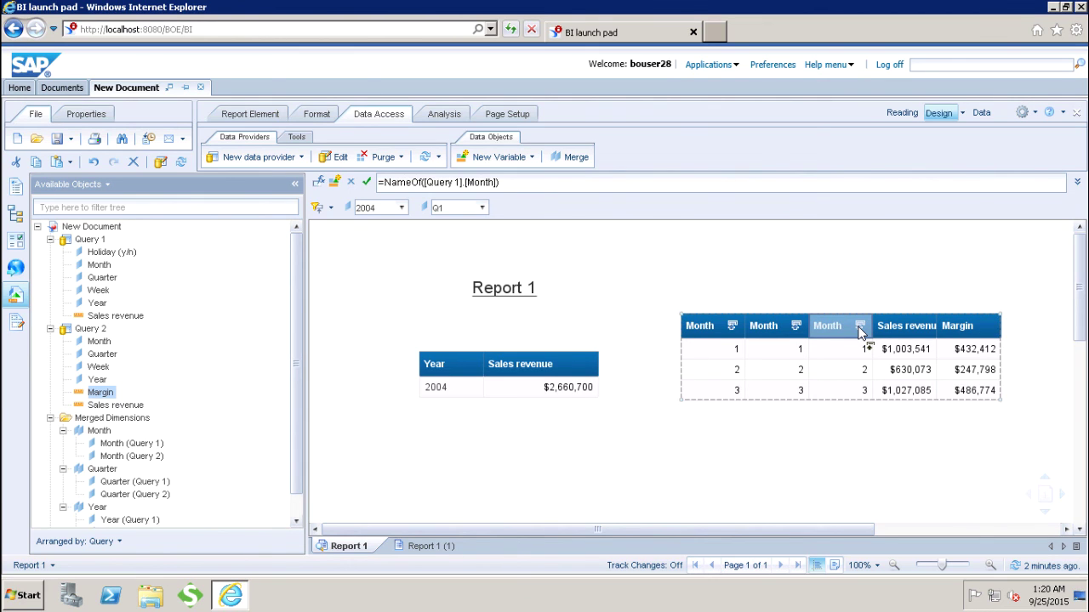